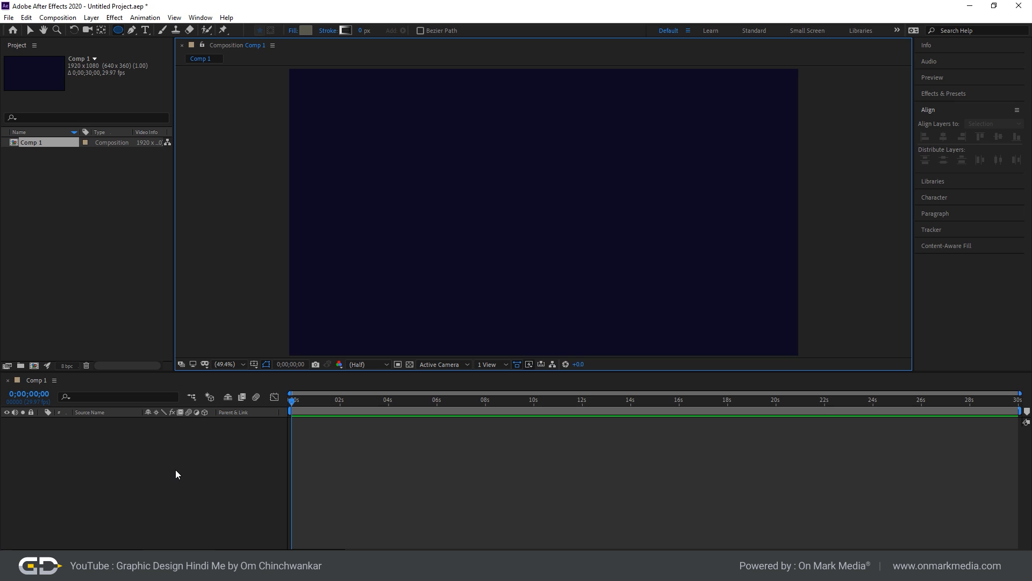
right_click(175, 474)
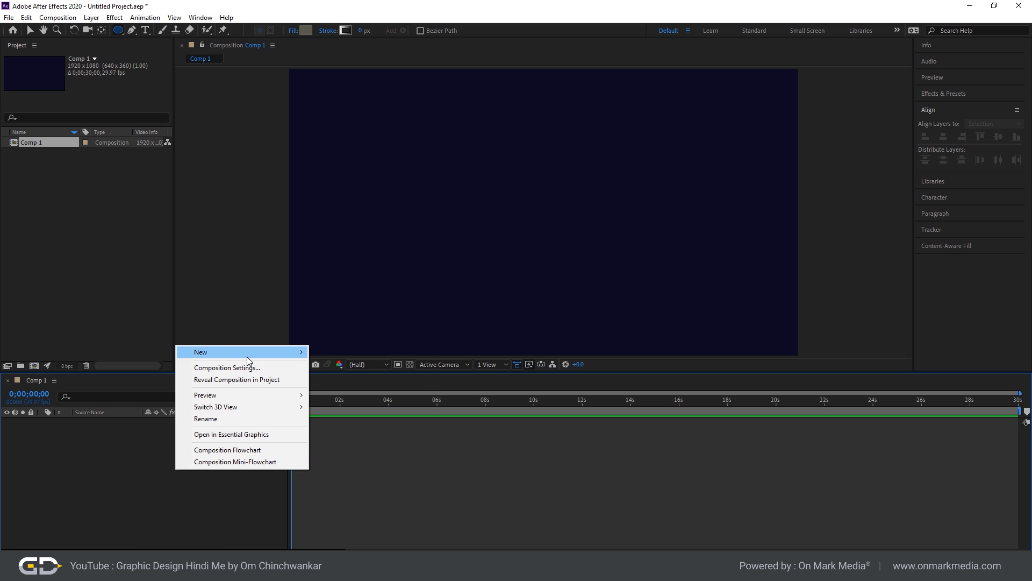
mouse_move(252, 353)
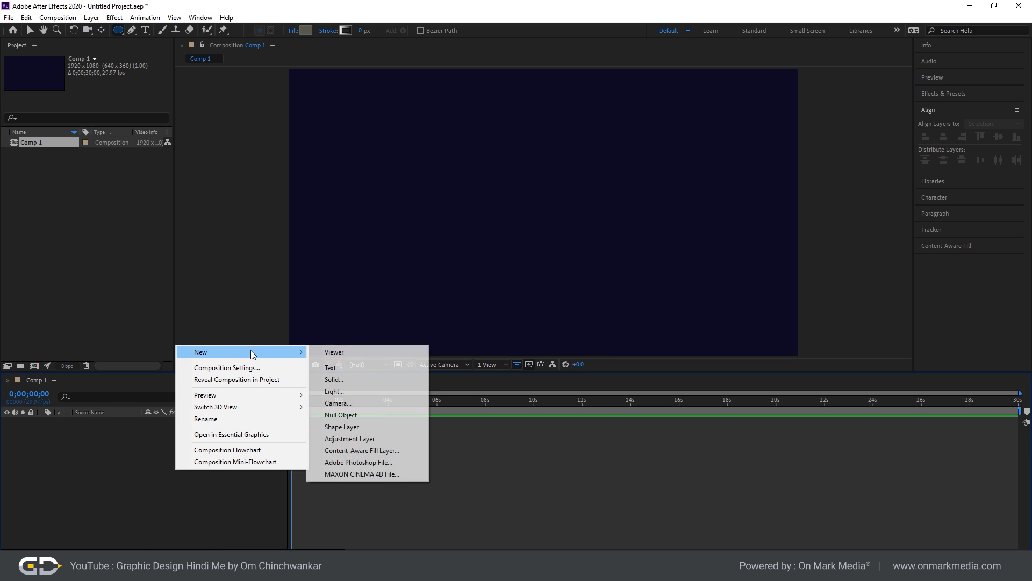
click(88, 479)
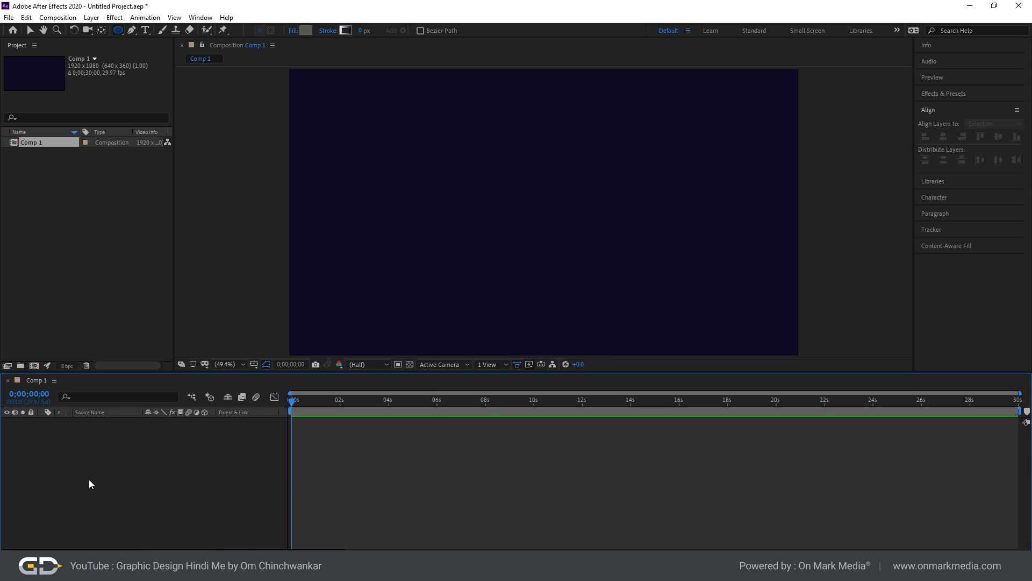
Draw a circle with the Ellipse tool and centre it horizontally and vertically in the composition
click(120, 31)
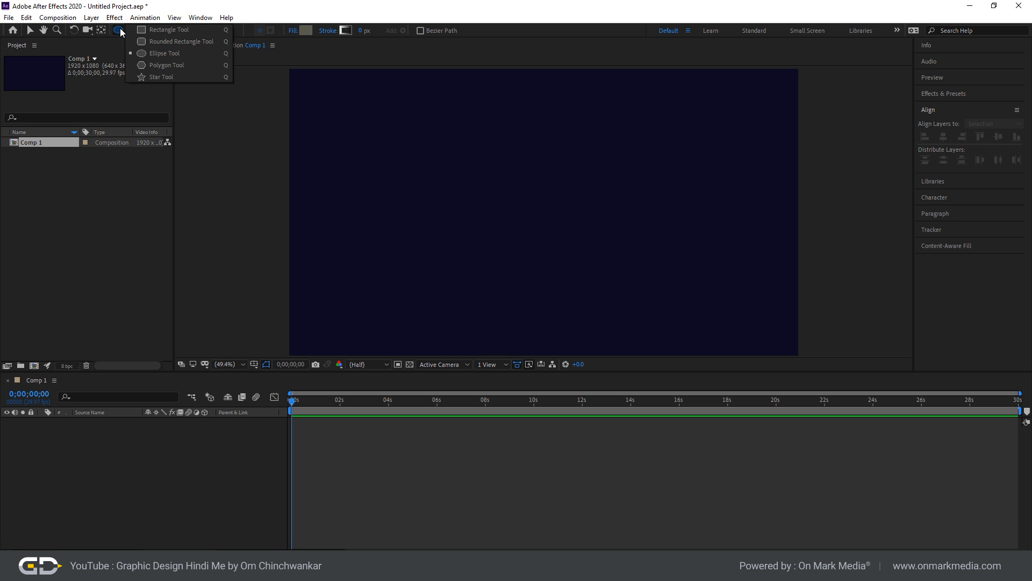
click(157, 53)
drag(515, 211, 586, 282)
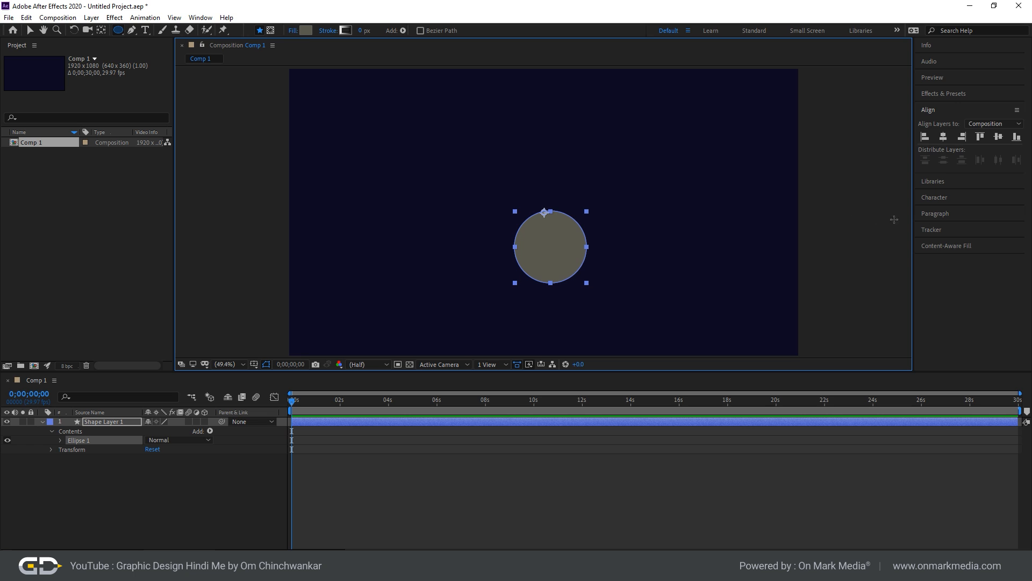
click(943, 137)
click(999, 138)
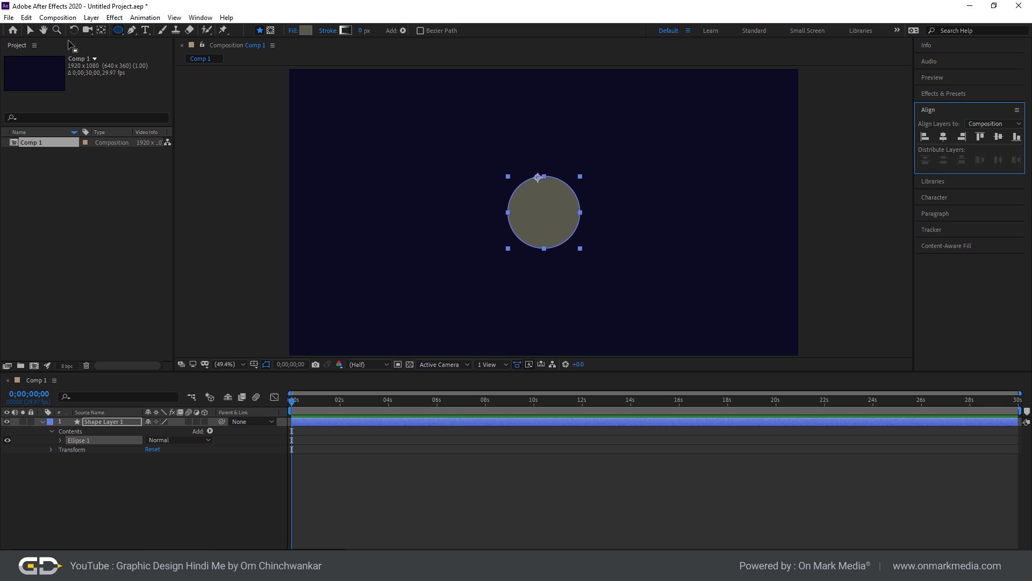
Move the shape layer's anchor point to the centre of the circle with snapping on, and deselect the layer
click(102, 31)
drag(538, 177, 544, 212)
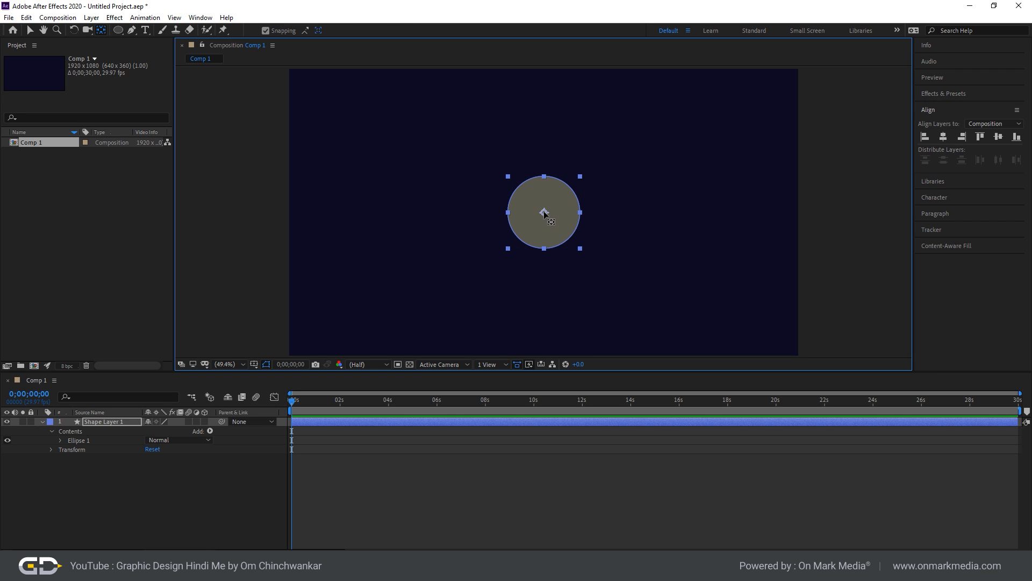
click(265, 31)
mouse_move(544, 213)
mouse_down()
mouse_move(528, 204)
mouse_move(543, 213)
mouse_up()
click(266, 30)
mouse_move(542, 212)
mouse_down()
mouse_move(564, 212)
mouse_move(546, 217)
mouse_up()
click(214, 512)
Add a Repeater to the shape layer's contents and set its copies to 12
click(85, 438)
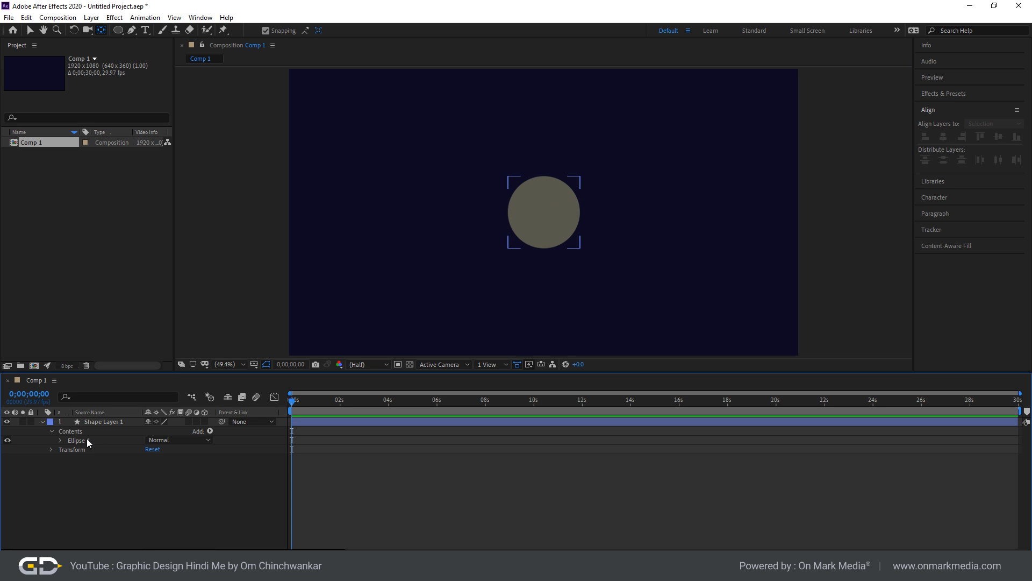
click(84, 431)
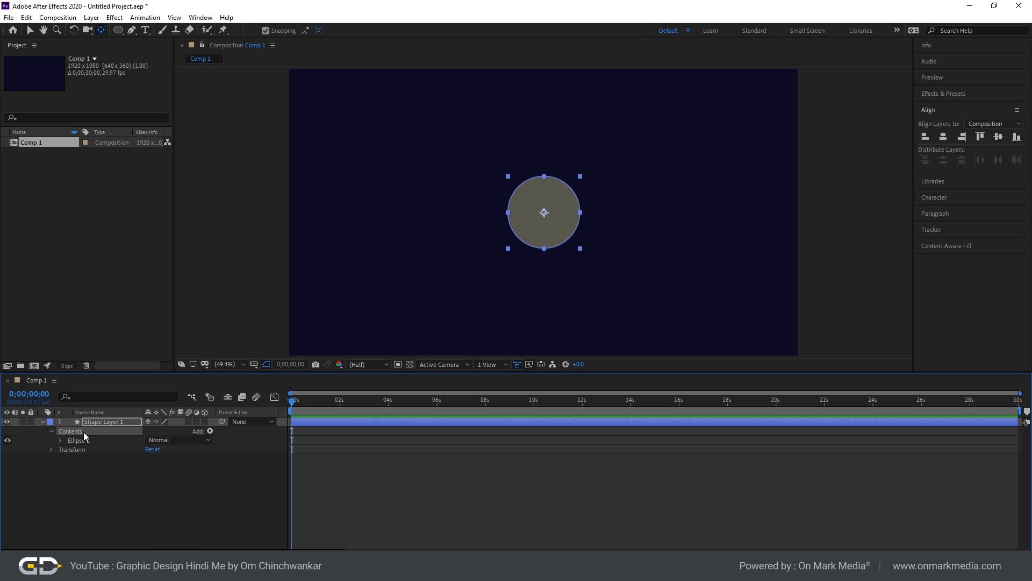
click(210, 431)
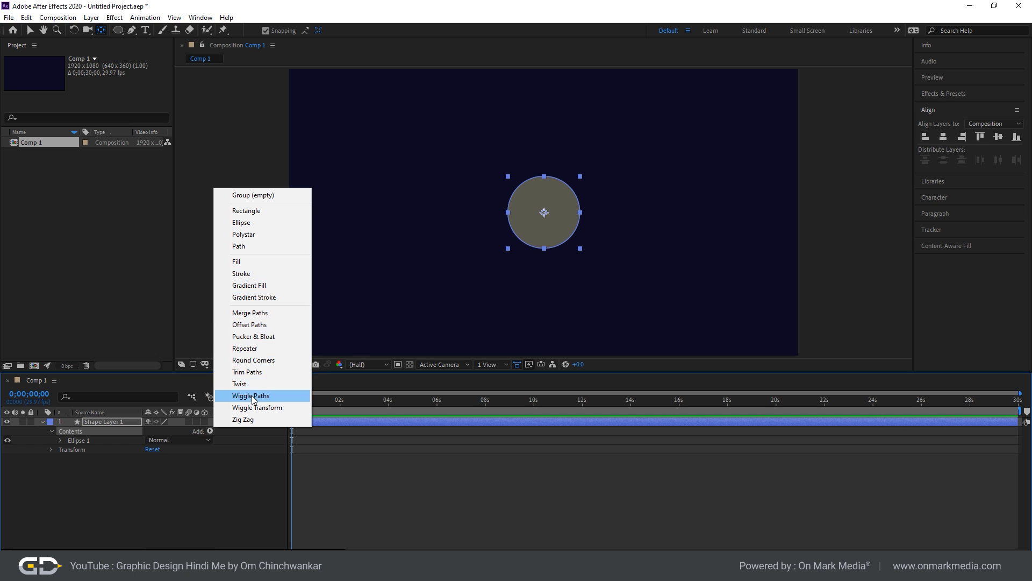
click(254, 353)
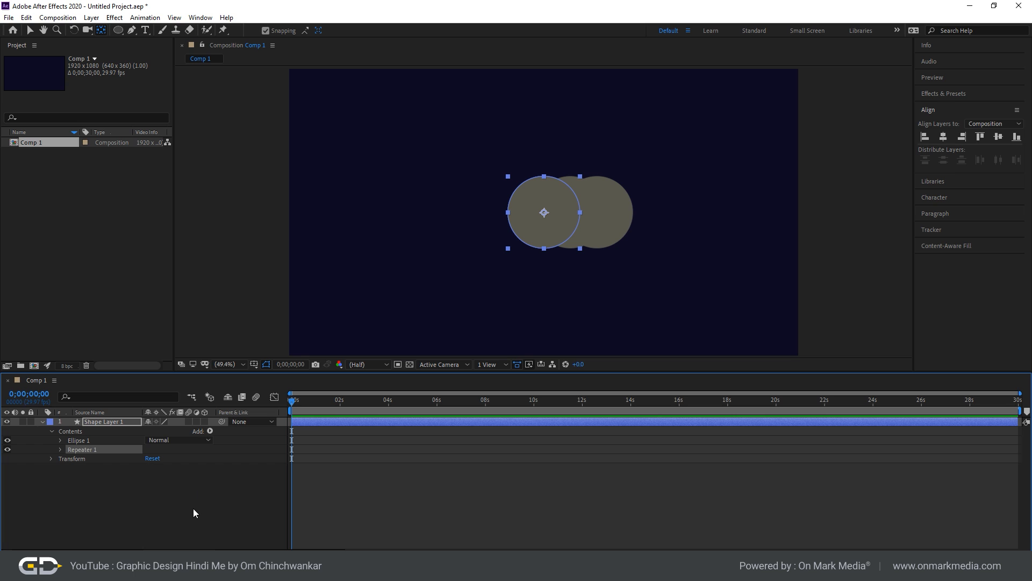
click(60, 449)
click(149, 458)
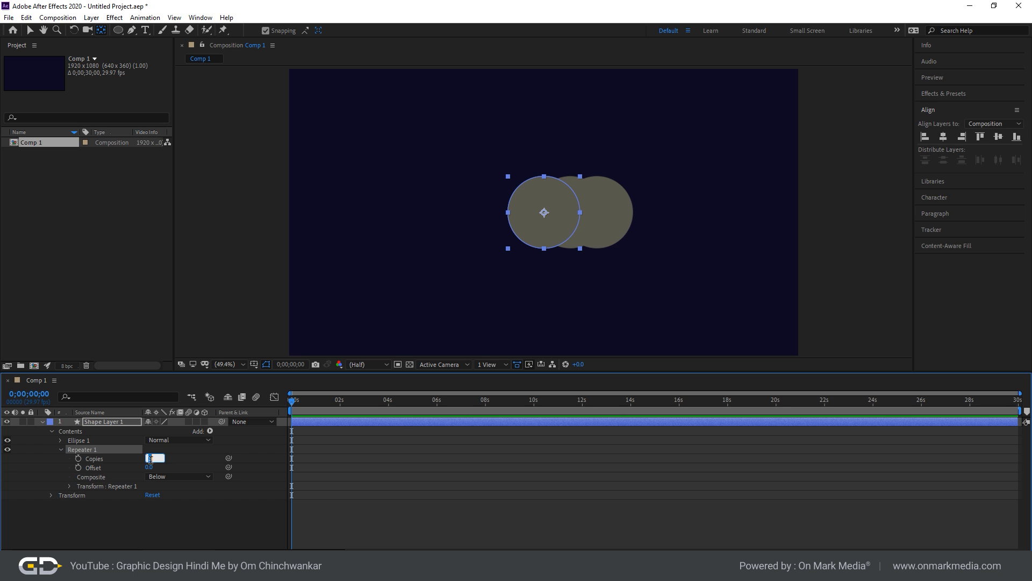
text(12)
key(Return)
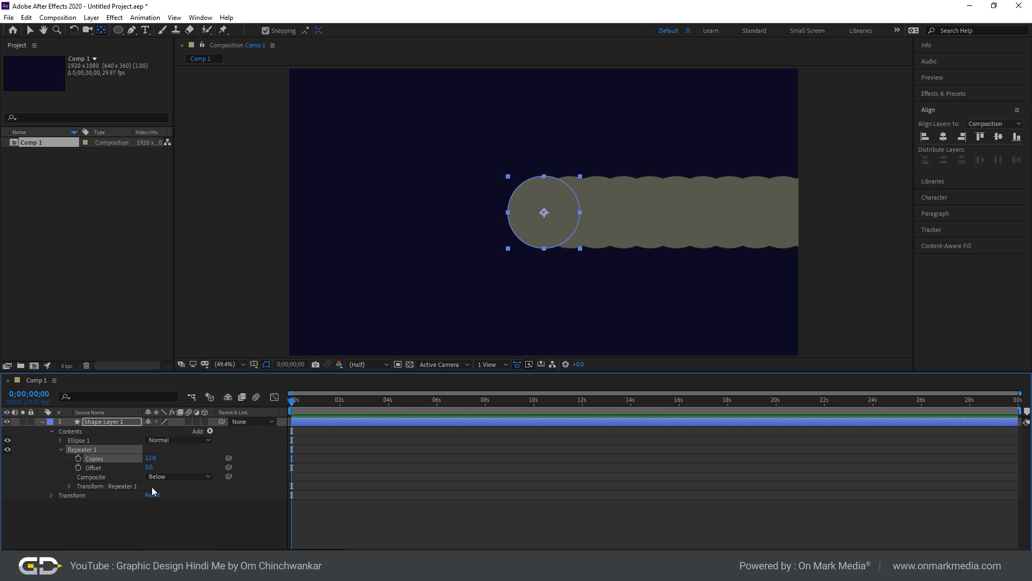
Set the horizontal position in the Repeater's transform to 0 so the copies are no longer shifted sideways
click(70, 486)
scroll(222, 500, down, 1)
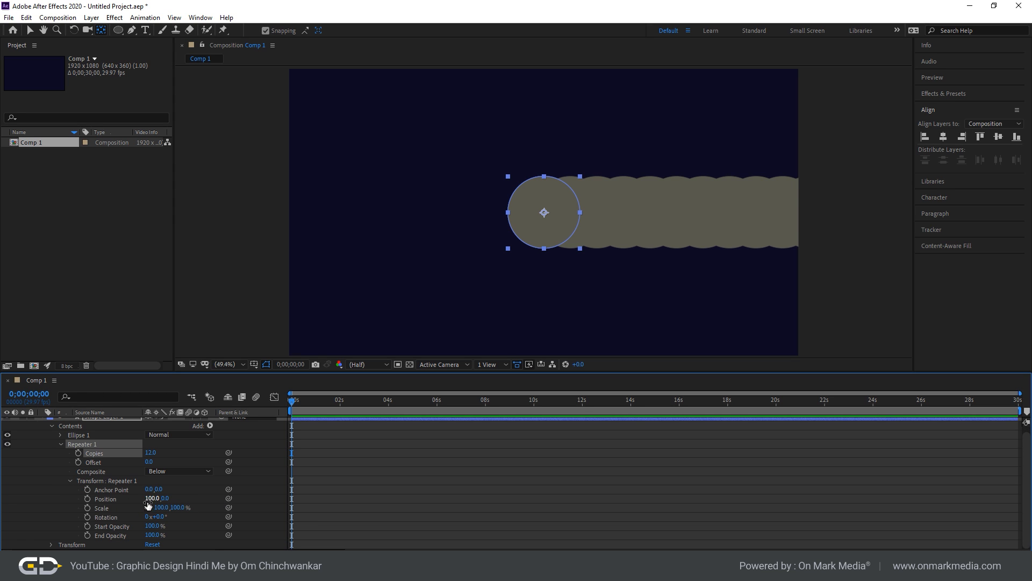
mouse_move(148, 506)
mouse_down()
mouse_move(165, 498)
mouse_move(156, 498)
mouse_up()
text(0)
click(198, 498)
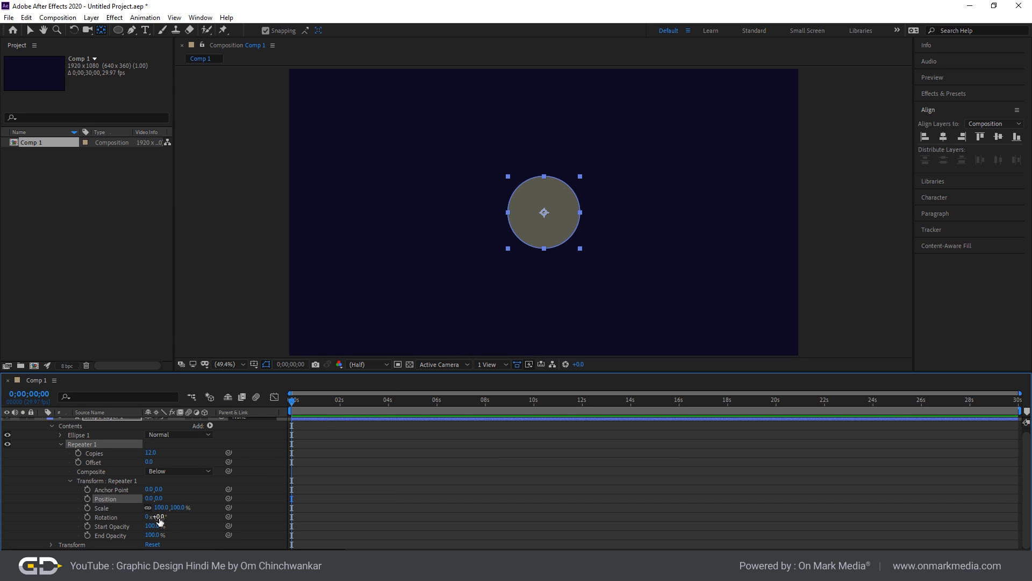
Set the Repeater's transform rotation to 45°
drag(160, 520, 172, 518)
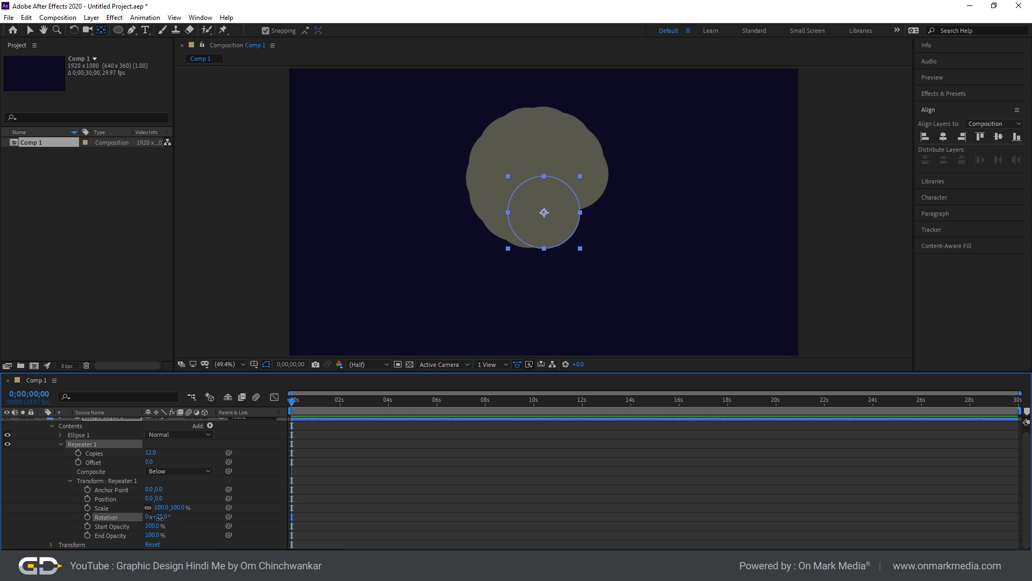
click(160, 517)
text(45)
key(Return)
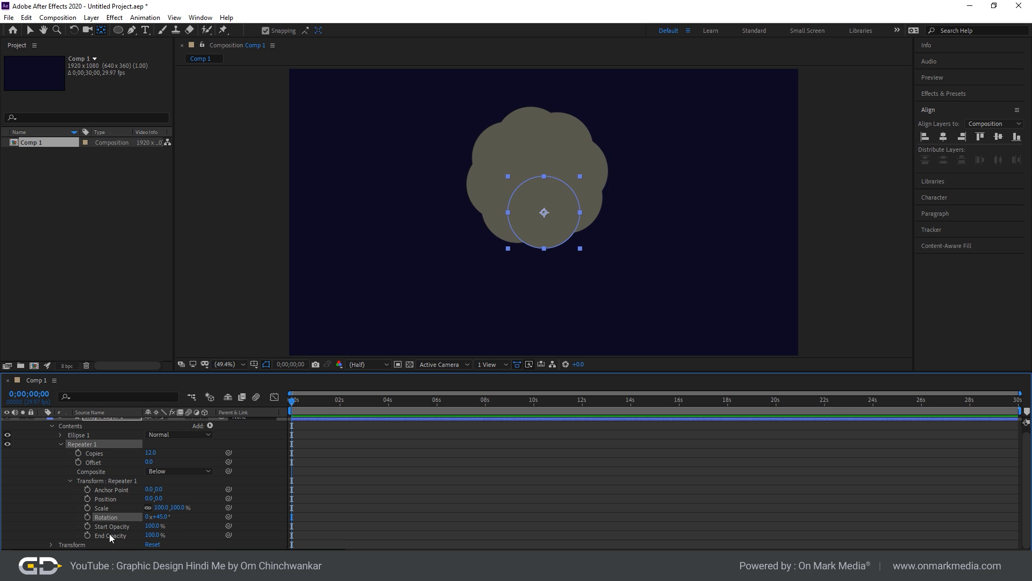
Set both the start opacity and the end opacity of the Repeater to 50%
click(153, 525)
text(50)
key(Return)
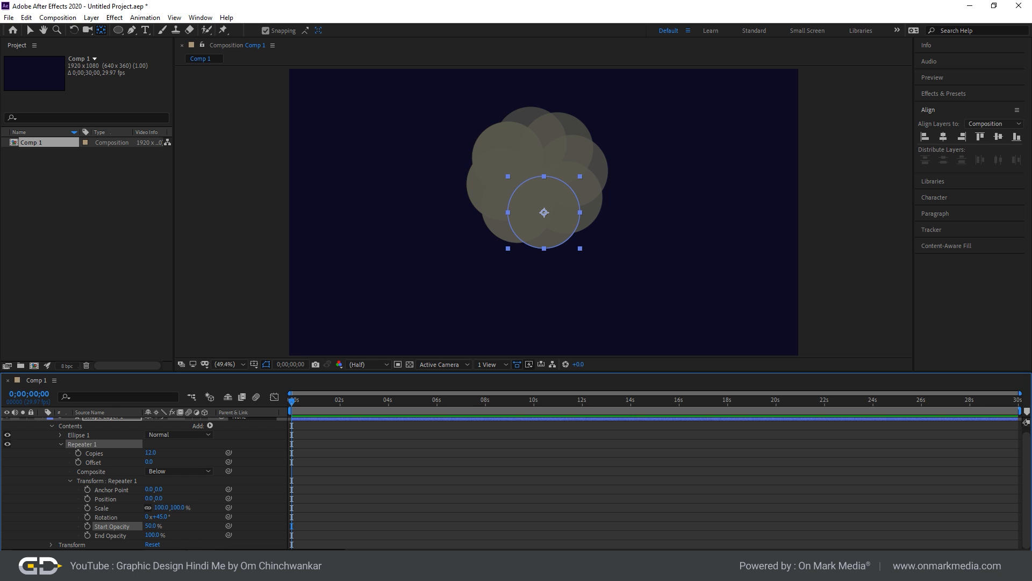
click(153, 535)
text(50)
key(Return)
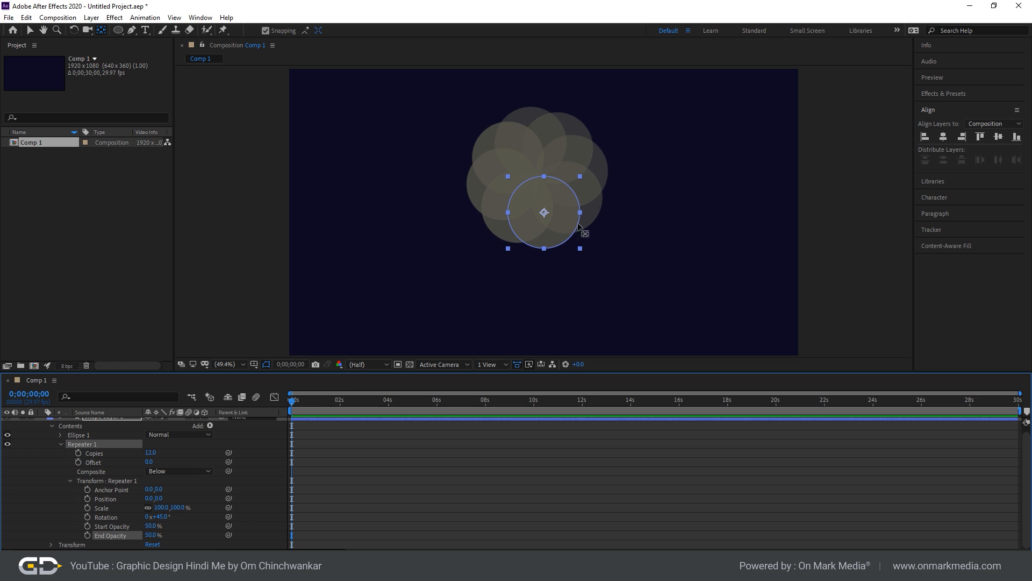
Move the flower slightly lower in the composition and adjust its ellipse path to size about 244.5 and horizontal position about -26
click(839, 241)
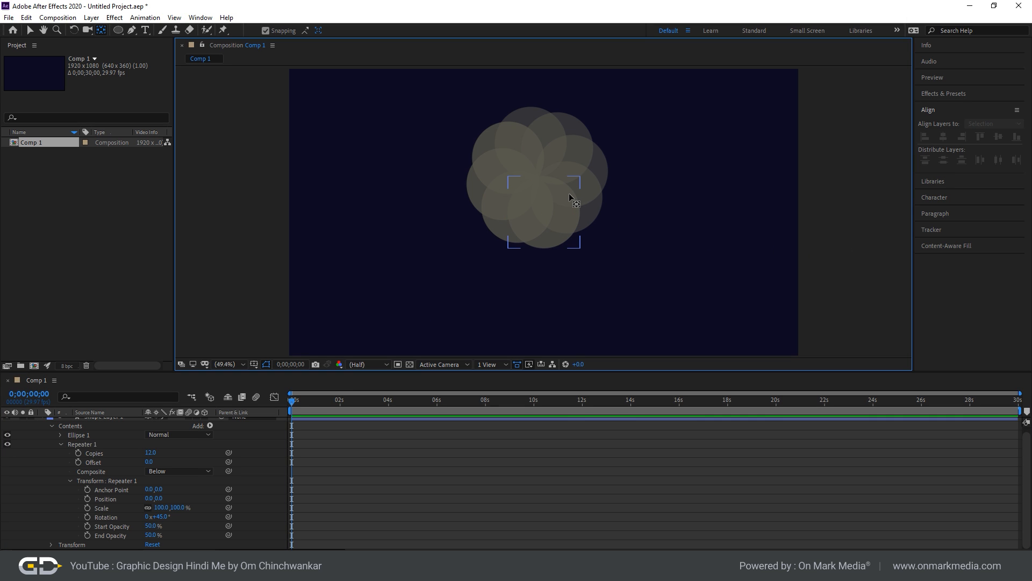
click(569, 193)
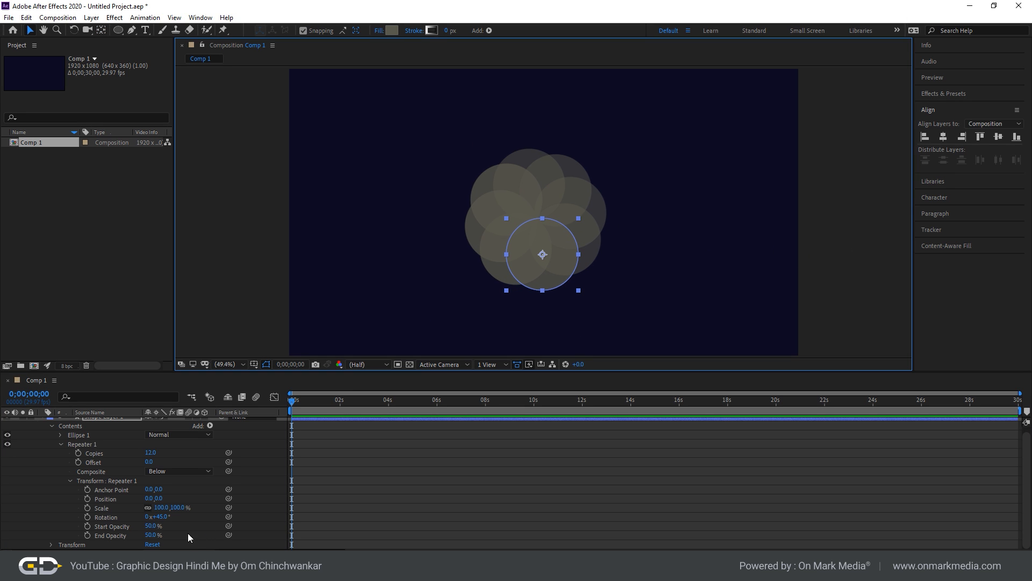
click(60, 435)
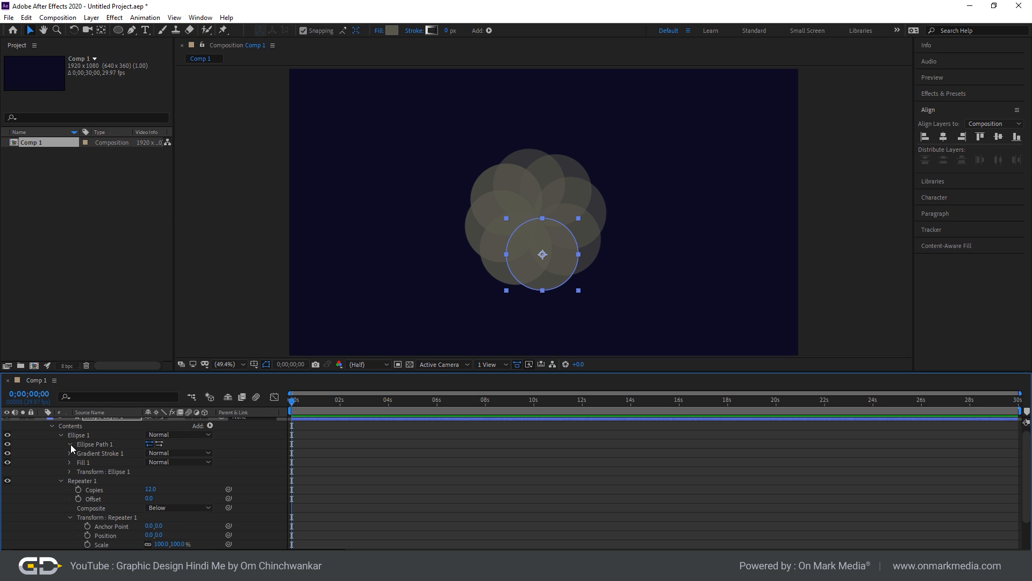
click(70, 444)
mouse_move(164, 456)
mouse_down()
mouse_move(140, 458)
mouse_move(219, 461)
mouse_move(146, 466)
mouse_up()
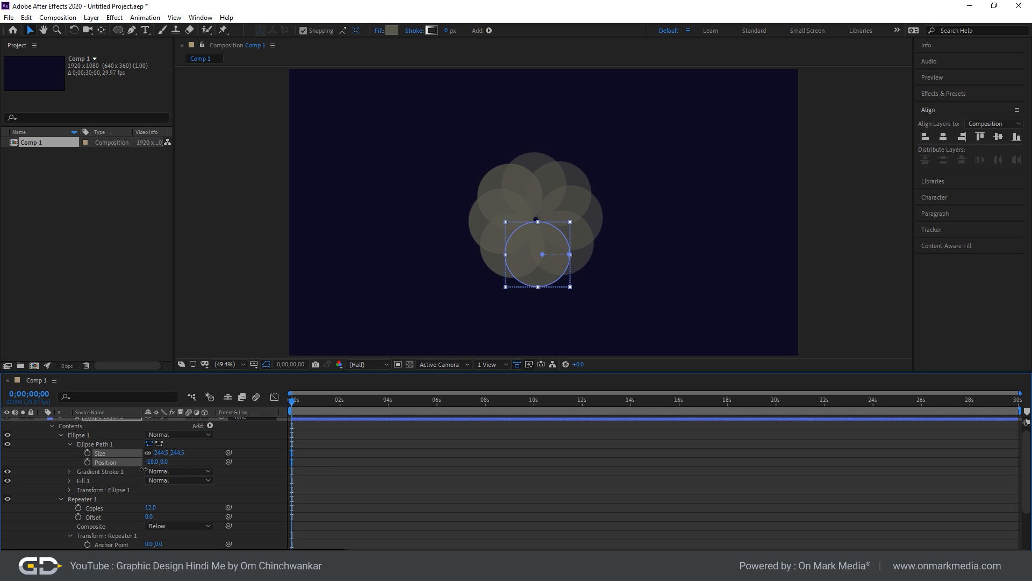
Set the shape layer's fill colour to pink D944CD
click(481, 230)
click(391, 30)
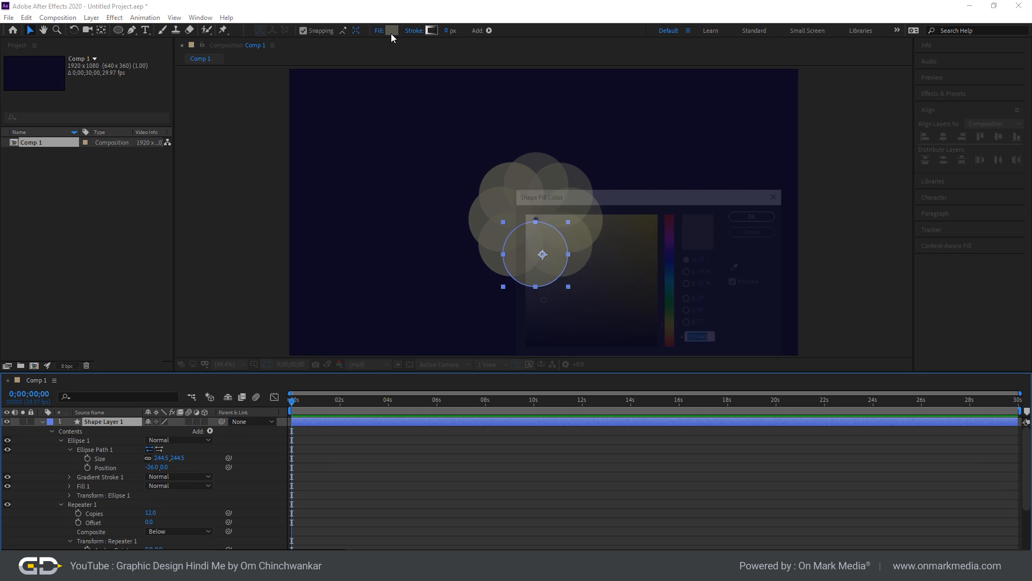
click(671, 234)
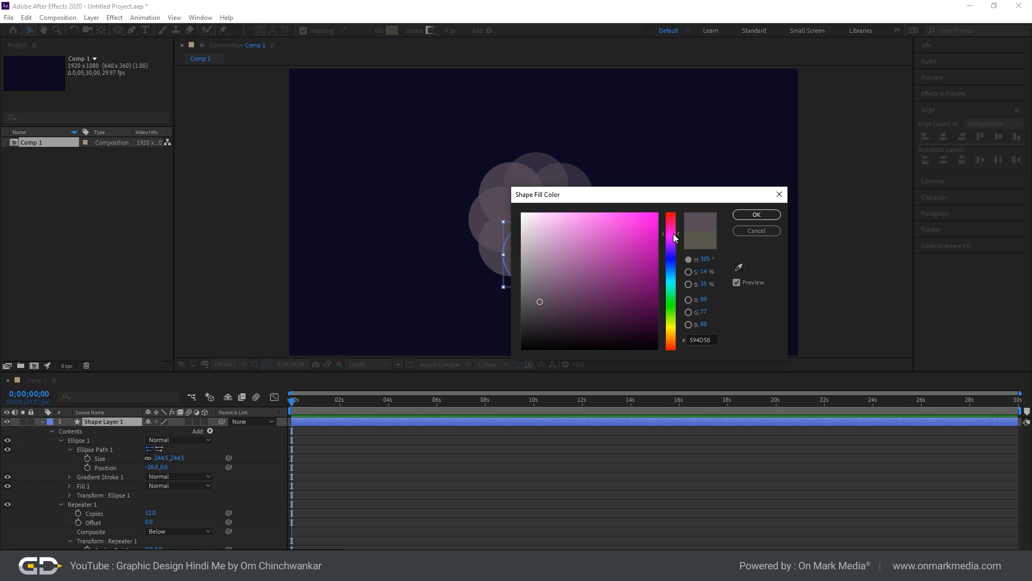
click(613, 233)
drag(613, 194, 766, 160)
key(Return)
click(392, 33)
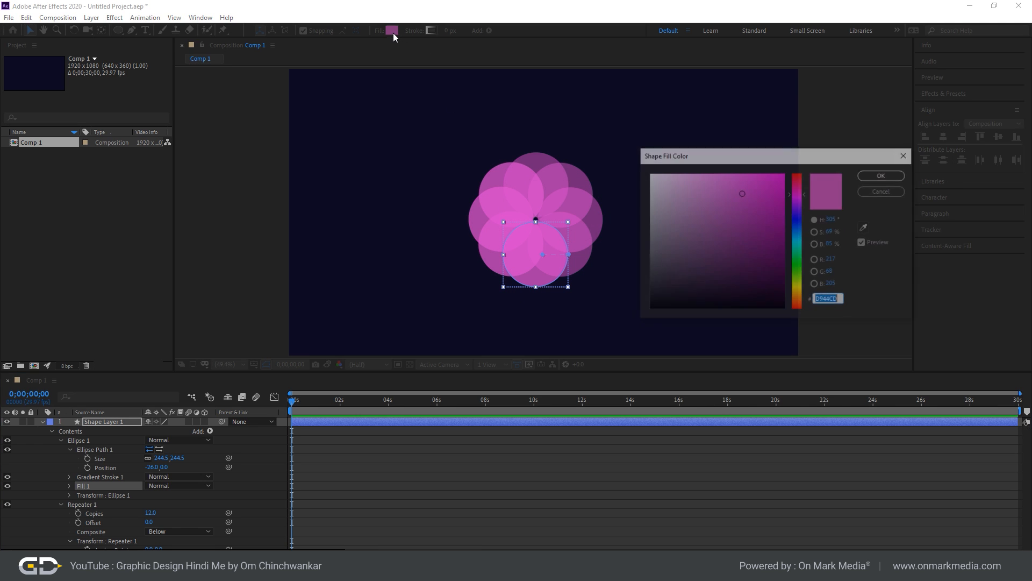
key(Return)
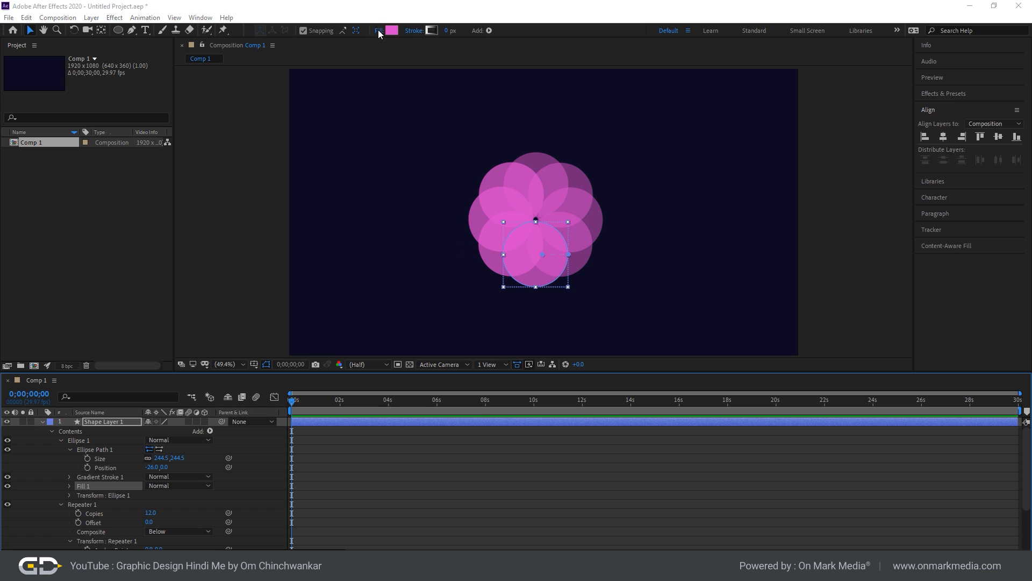
Change the fill to a radial gradient with its start point at about -26.3, -16.2 and its end point at about -23.6, 119.5
click(379, 31)
click(502, 256)
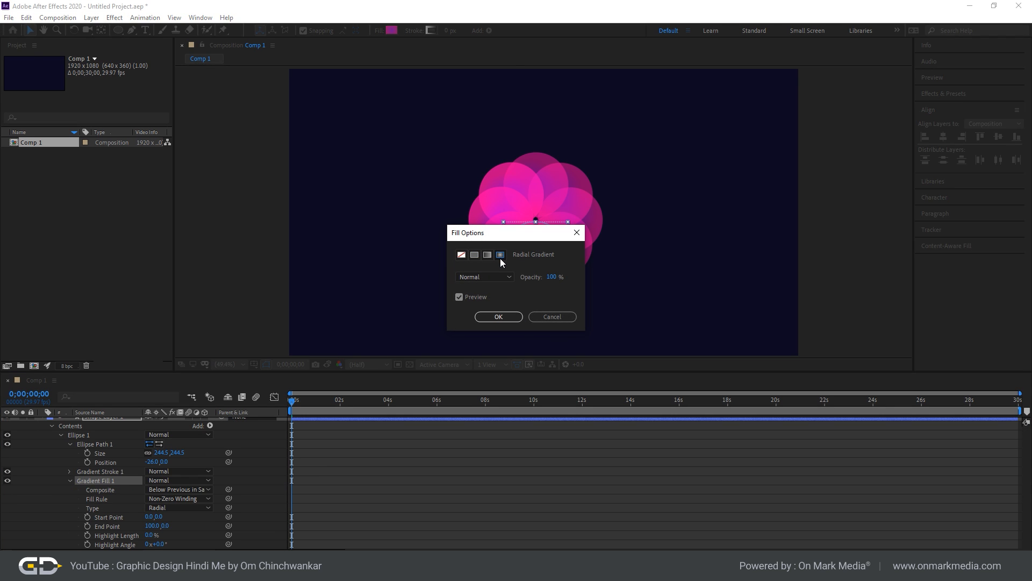
click(509, 317)
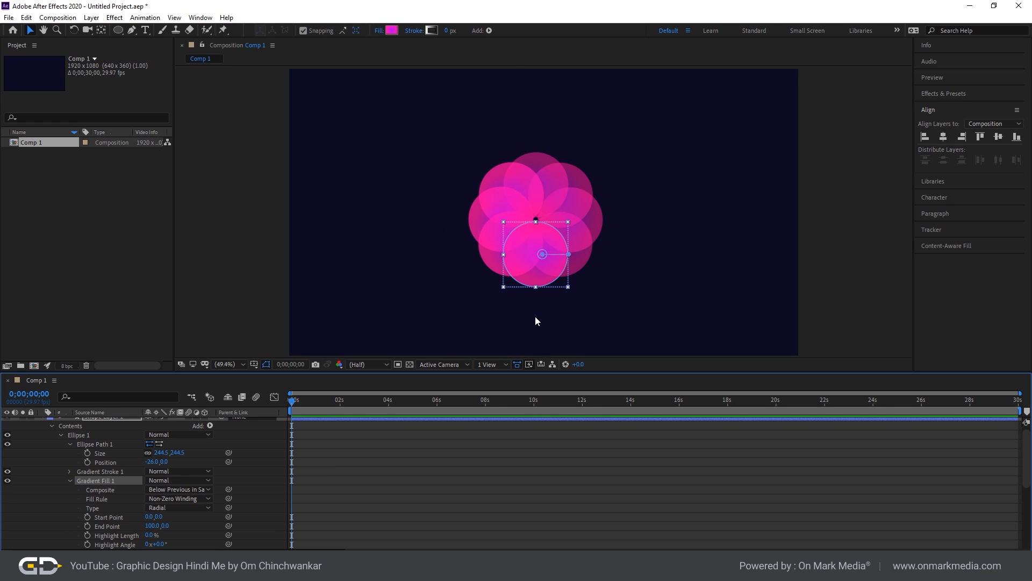
drag(544, 257, 536, 287)
drag(536, 219, 538, 263)
click(276, 489)
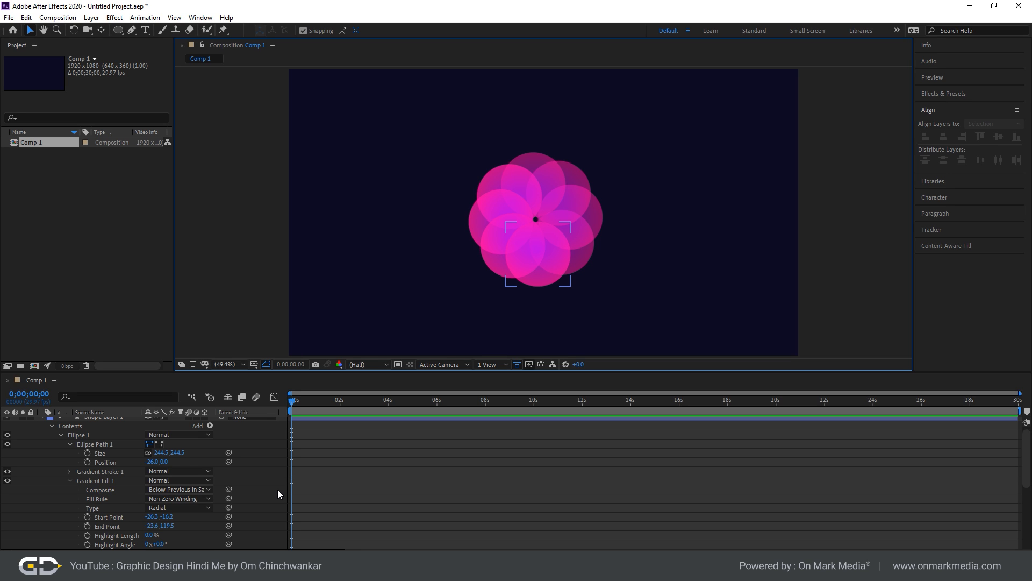
Enable keyframing on the Repeater's copies at the start of the timeline and set the value to 0
click(316, 427)
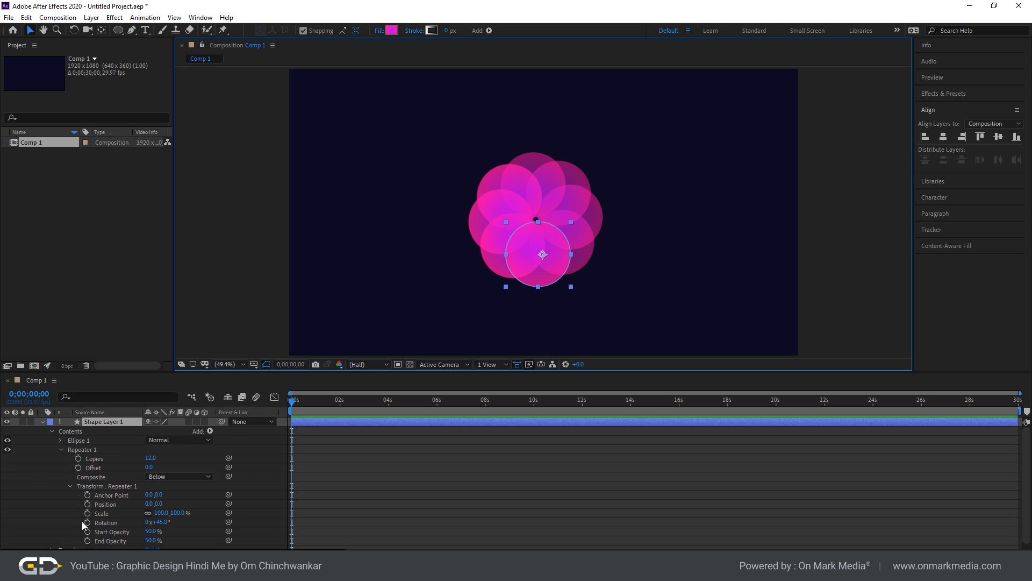
click(78, 459)
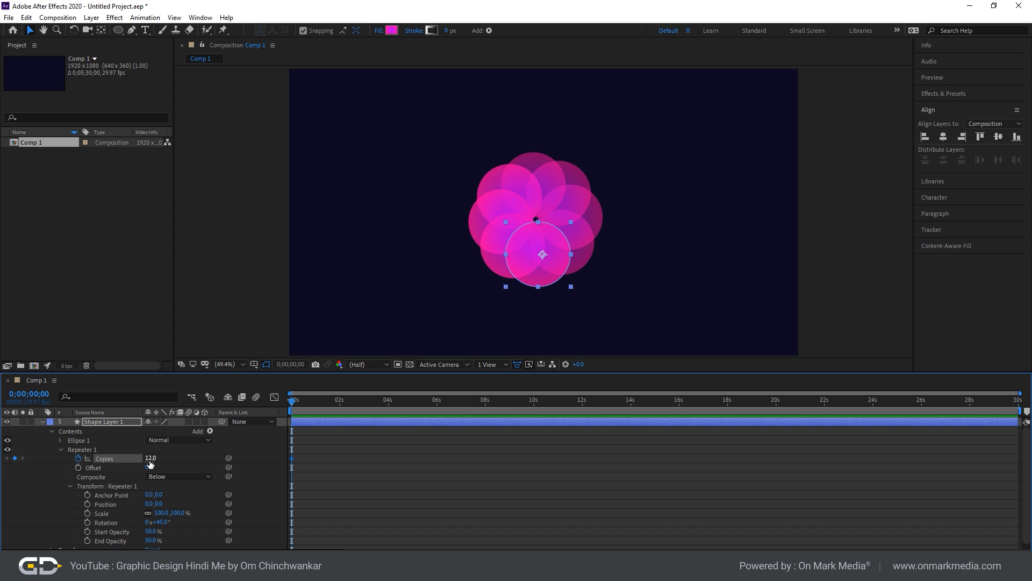
click(150, 459)
text(0)
Add a keyframe at 2 seconds that sets the Repeater's copies to 12
drag(305, 400, 344, 405)
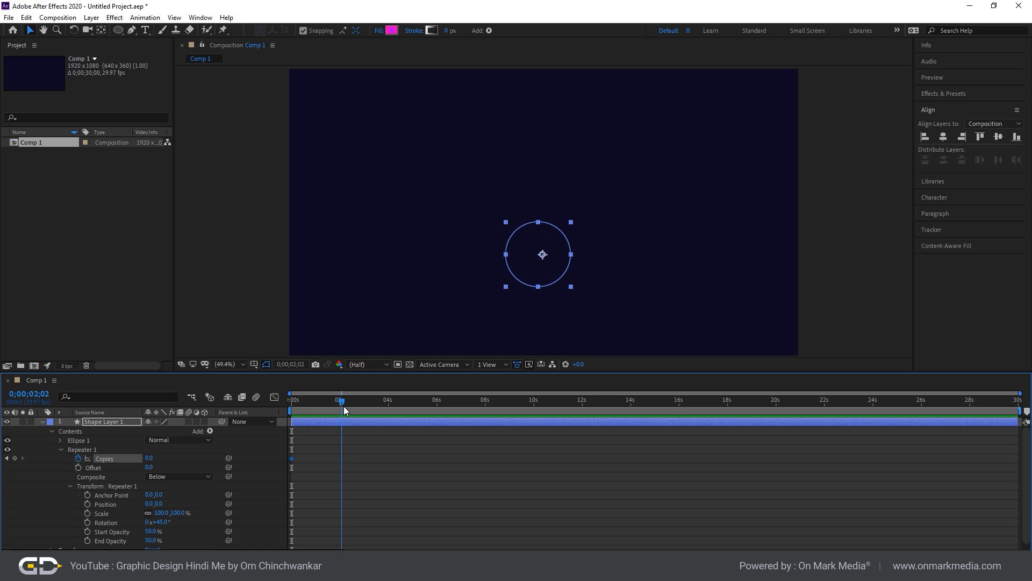
click(149, 459)
text(12)
key(Return)
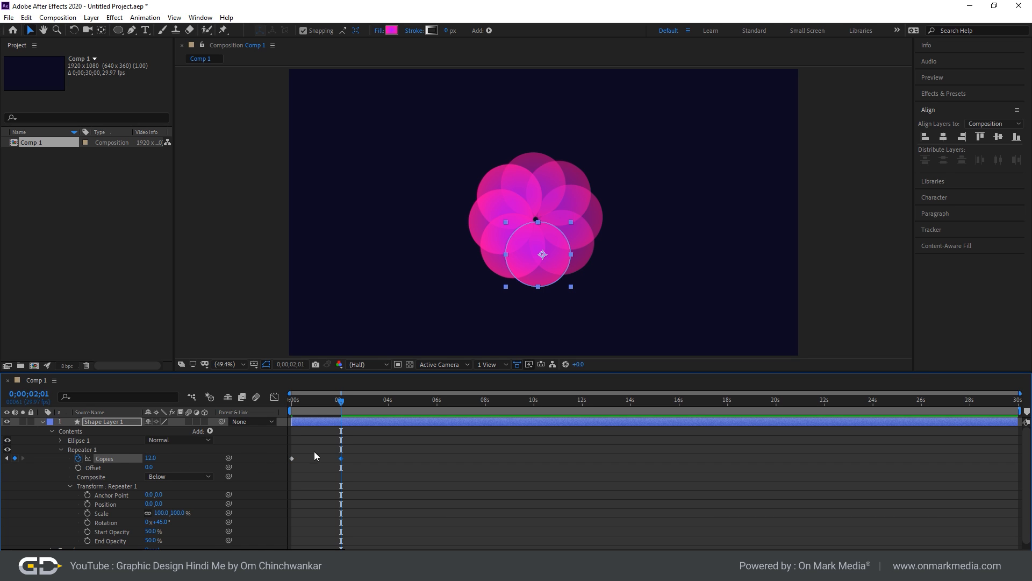
key(Page_Up)
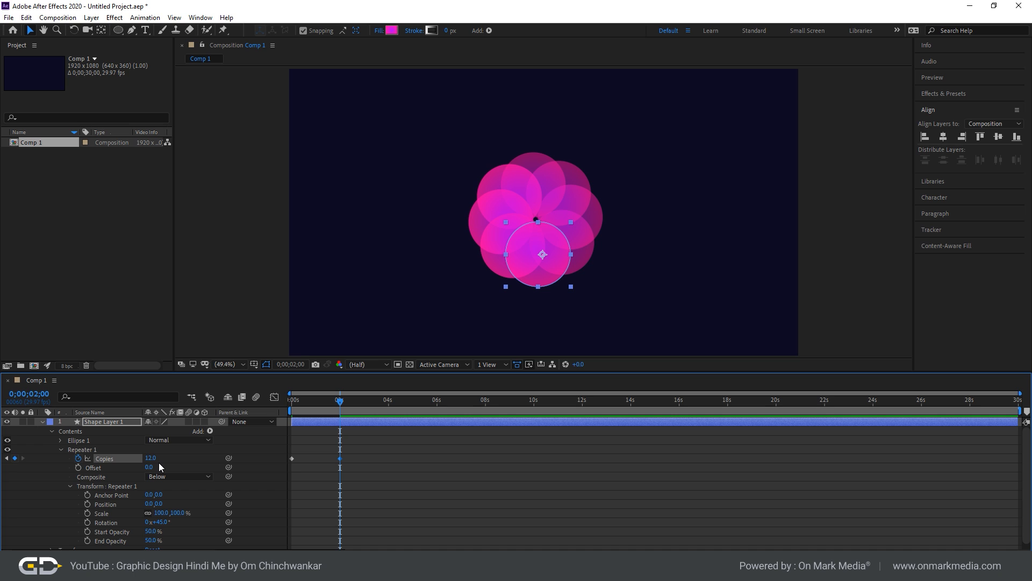
Replace the 12-copy keyframe at 2 seconds with one that sets the Repeater's copies to 8, and preview the animation from the start
key(ctrl+z)
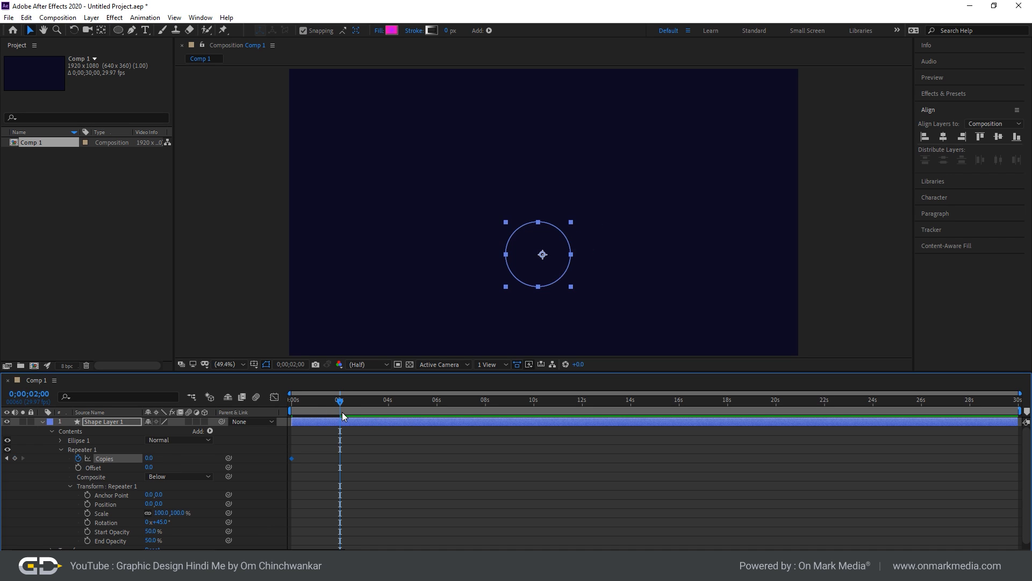
click(148, 458)
text(8)
key(Return)
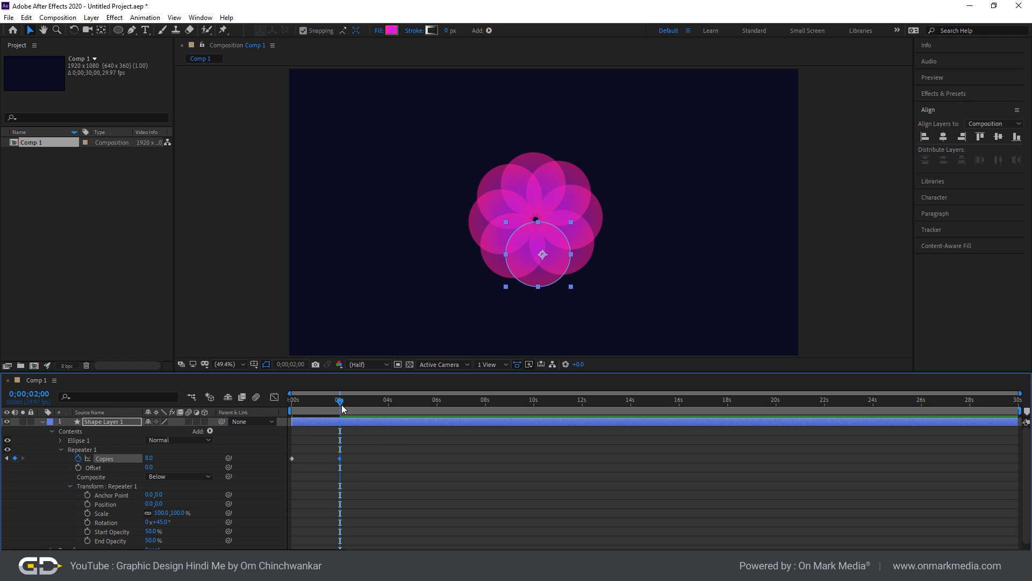
drag(342, 404, 281, 401)
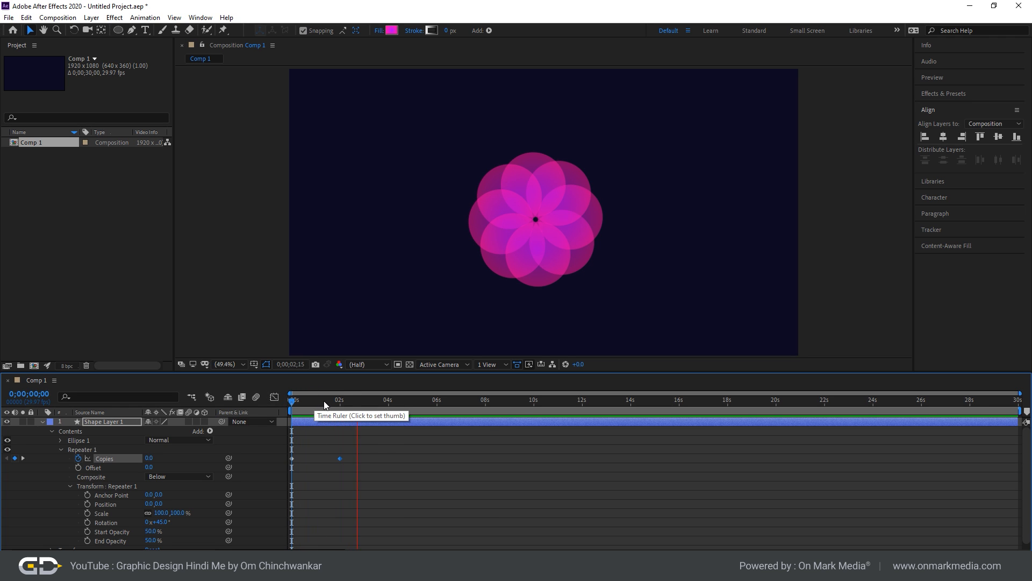
drag(324, 402, 309, 401)
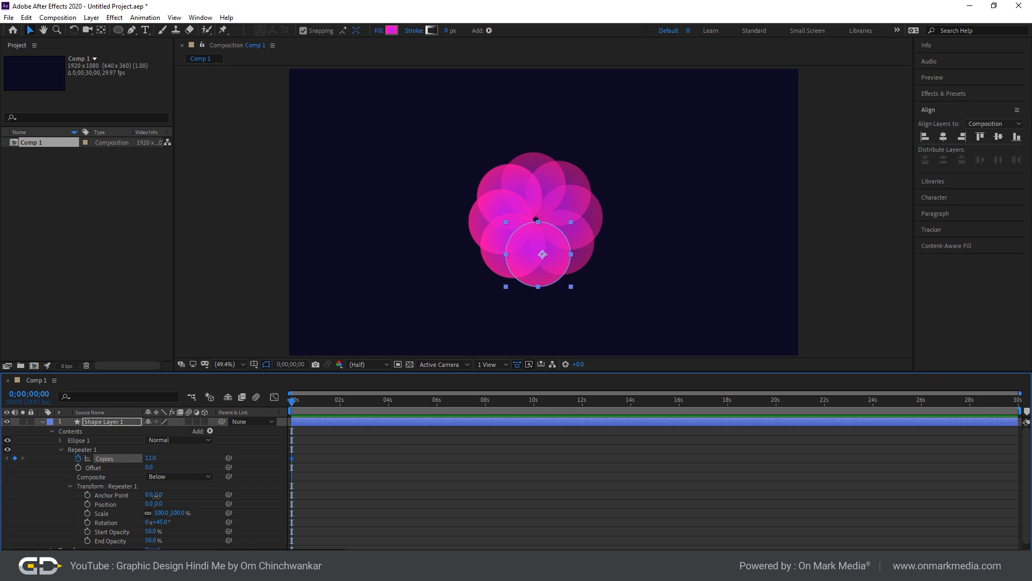
Try adjusting the anchor point in the Repeater's transform, undo the change and deselect the shape layer
drag(151, 494, 175, 509)
key(ctrl+z)
key(ctrl+z)
click(309, 428)
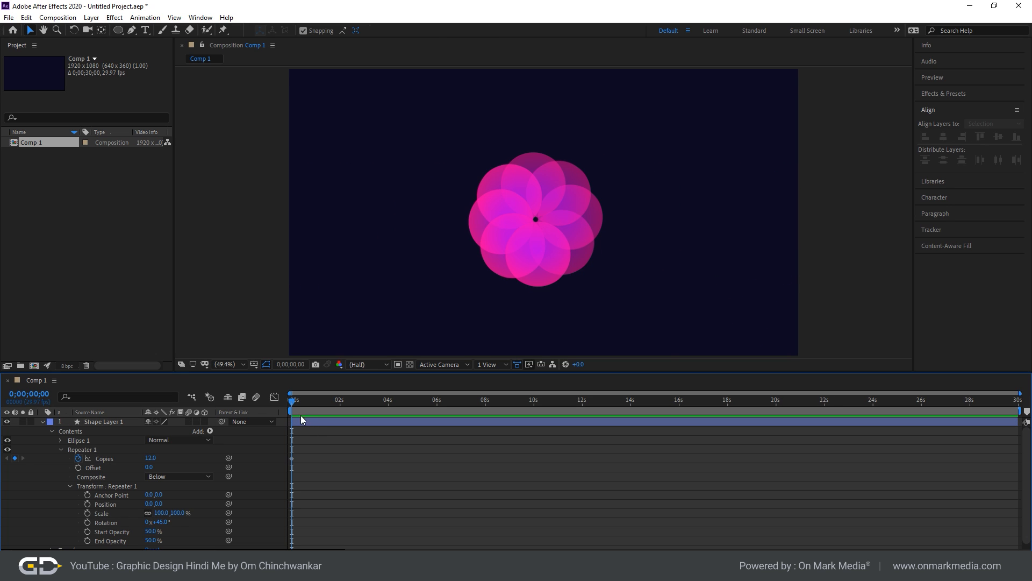
Select the flower's shape layer and set its ellipse path size to 230.5, 230.5
click(532, 264)
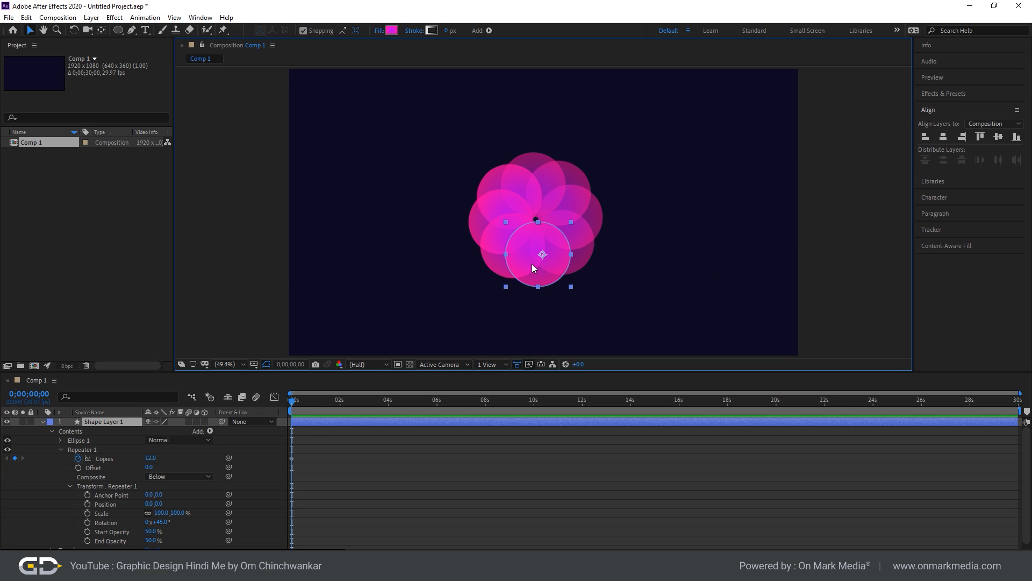
click(60, 440)
click(69, 456)
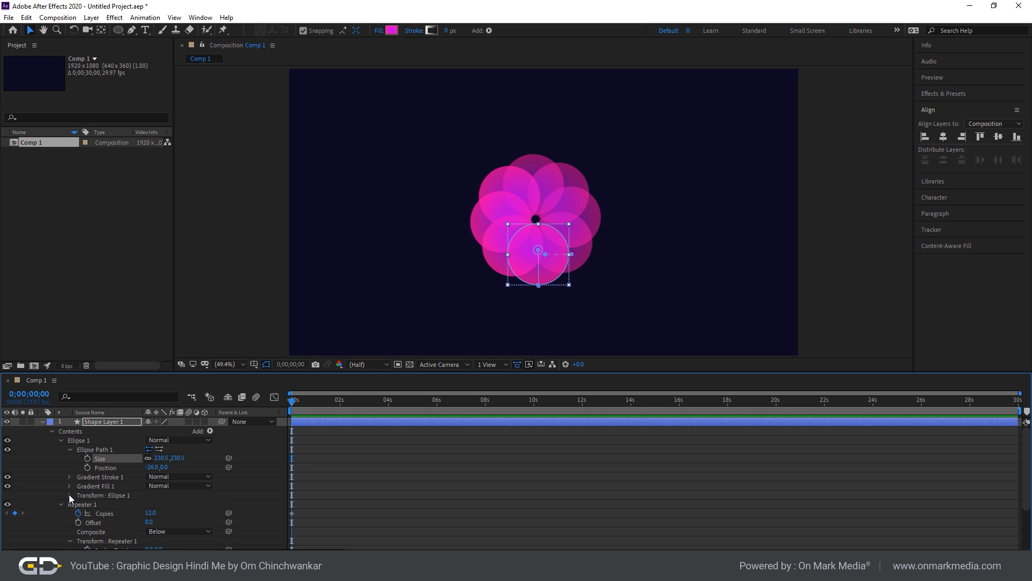
Set the ellipse's transform to position 163.9, 130.7, scale 114%, skew -31, skew axis -102x-338°, rotation 69° and opacity 38%
click(69, 494)
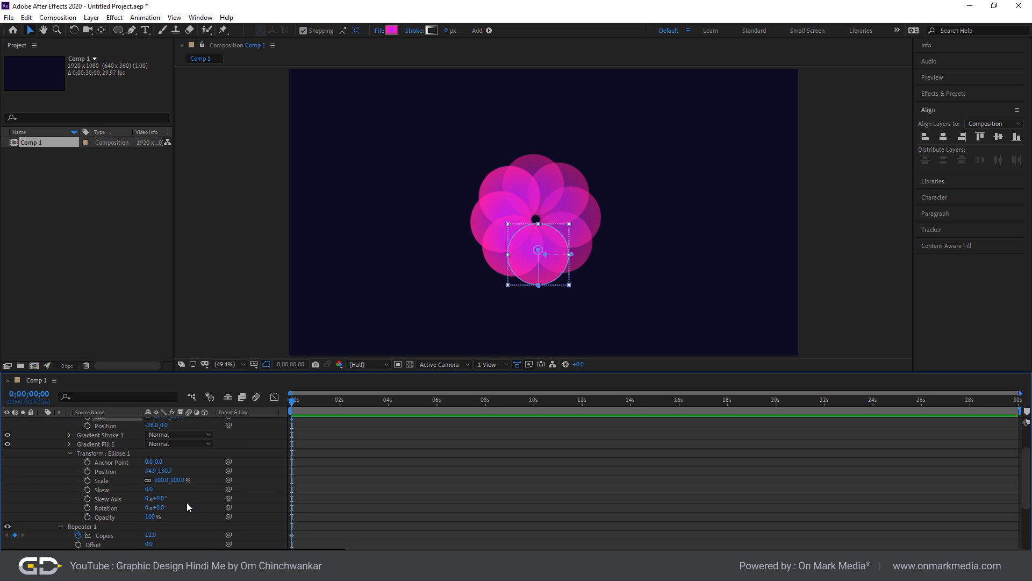
drag(149, 489, 153, 516)
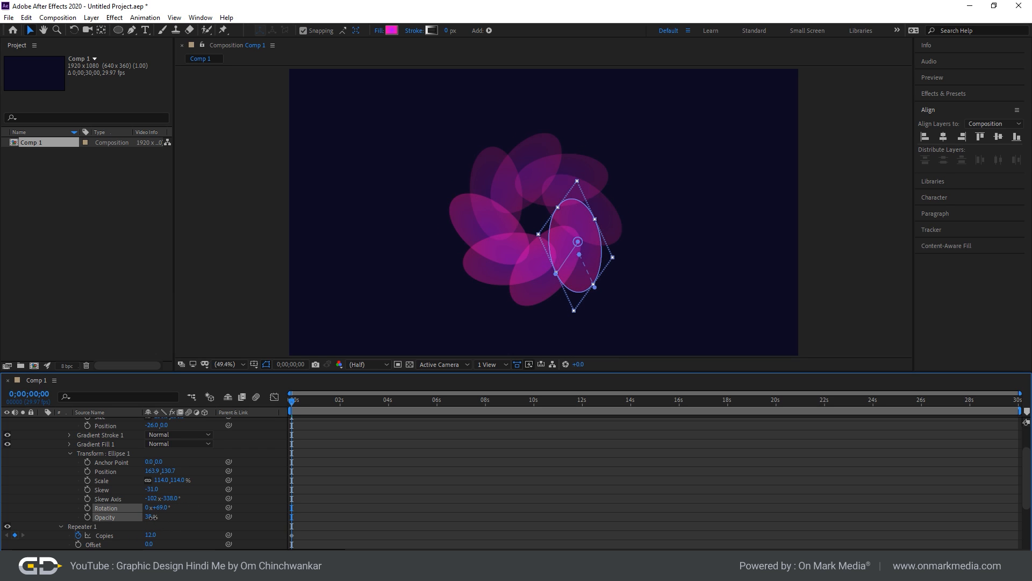
click(368, 490)
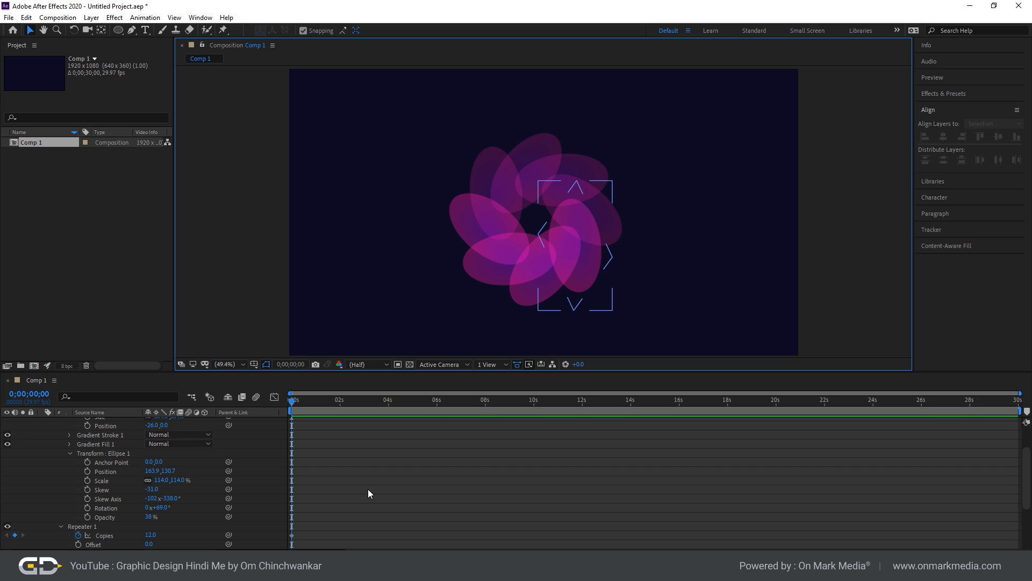